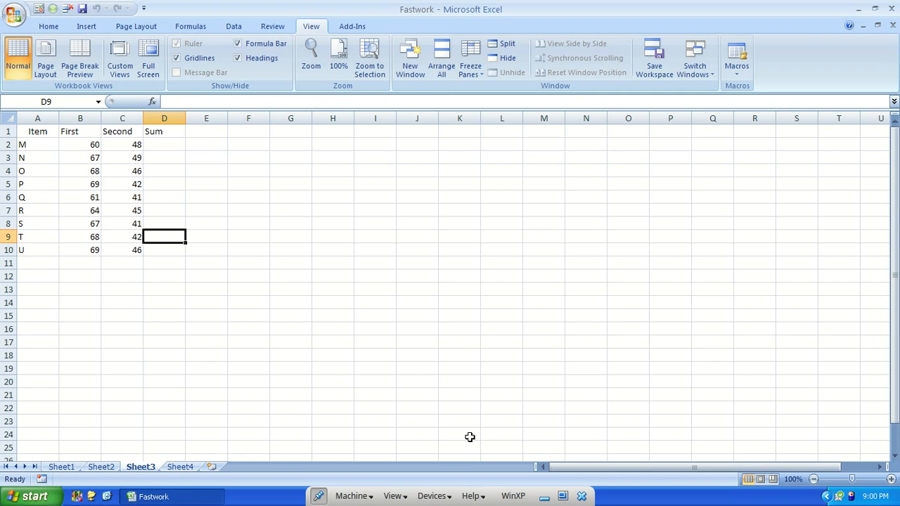
# Copy the rows for items V to Z, cells A5:C9, from Sheet4
pyautogui.hotkey('ctrl', 'pagedown')
pyautogui.press('Down')
pyautogui.press('Down')
pyautogui.press('Down')
pyautogui.press('Down')
pyautogui.hotkey('shift', 'Right')
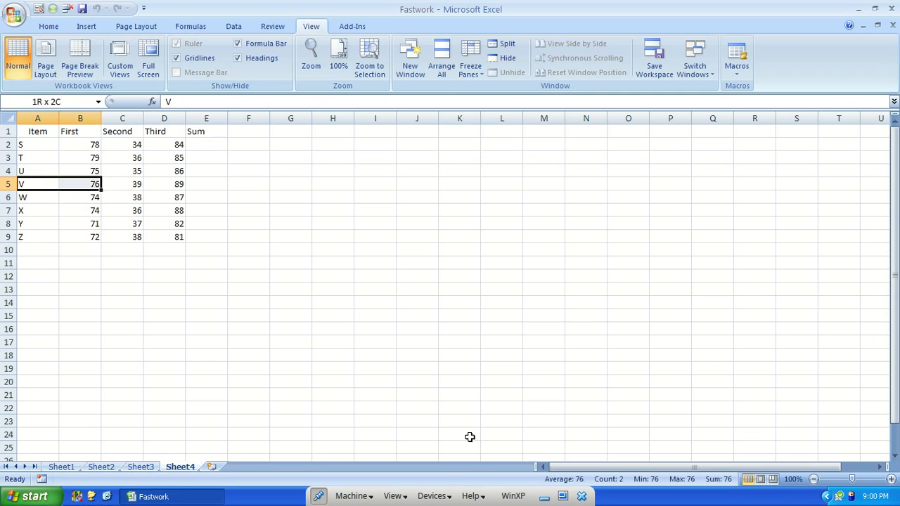
pyautogui.hotkey('shift', 'Right')
pyautogui.hotkey('shift', 'Down')
pyautogui.hotkey('shift', 'Down')
pyautogui.hotkey('shift', 'Down')
pyautogui.hotkey('shift', 'Down')
pyautogui.hotkey('ctrl', 'c')
# Paste the copied rows into Sheet3 starting at cell A11, directly below item U
pyautogui.hotkey('ctrl', 'pageup')
pyautogui.press('Home')
pyautogui.press('Down')
pyautogui.press('Down')
pyautogui.press('Return')
pyautogui.press('Up')
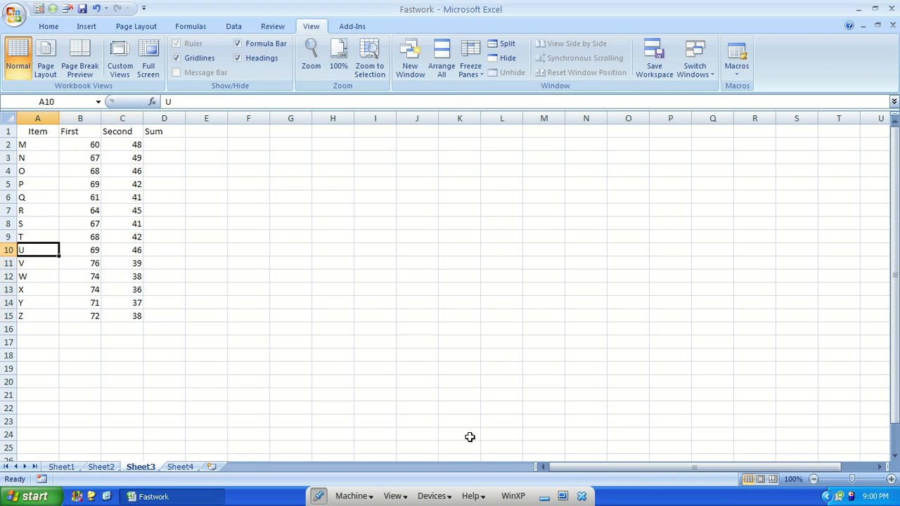
pyautogui.hotkey('ctrl', 'pageup')
pyautogui.hotkey('ctrl', 'pageup')
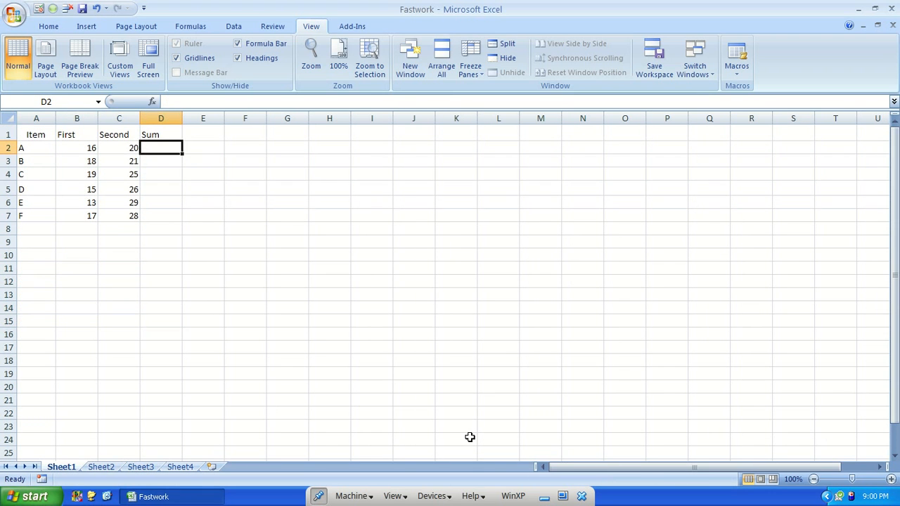
pyautogui.hotkey('ctrl', 'pagedown')
pyautogui.hotkey('ctrl', 'pagedown')
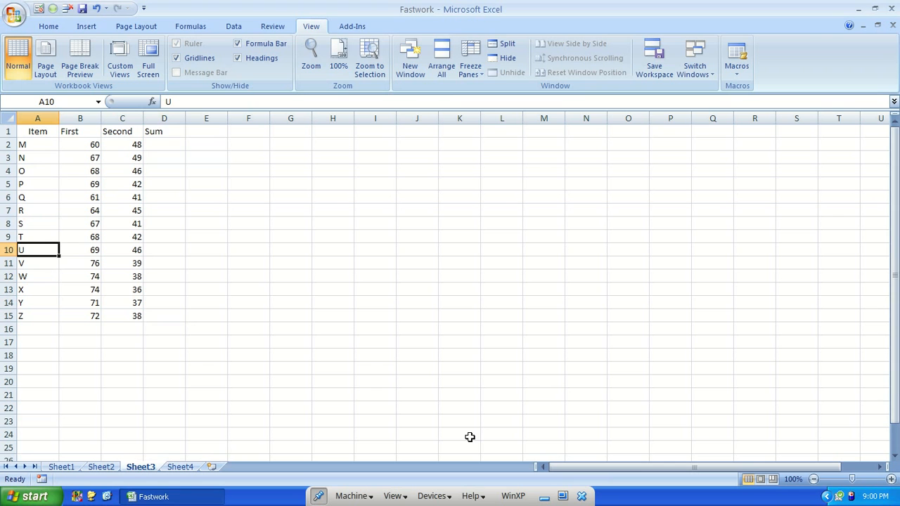
# Select cell A1 on Sheet1 and turn off relative references for macro recording
pyautogui.hotkey('ctrl', 'pageup')
pyautogui.hotkey('ctrl', 'pageup')
pyautogui.hotkey('ctrl', 'Home')
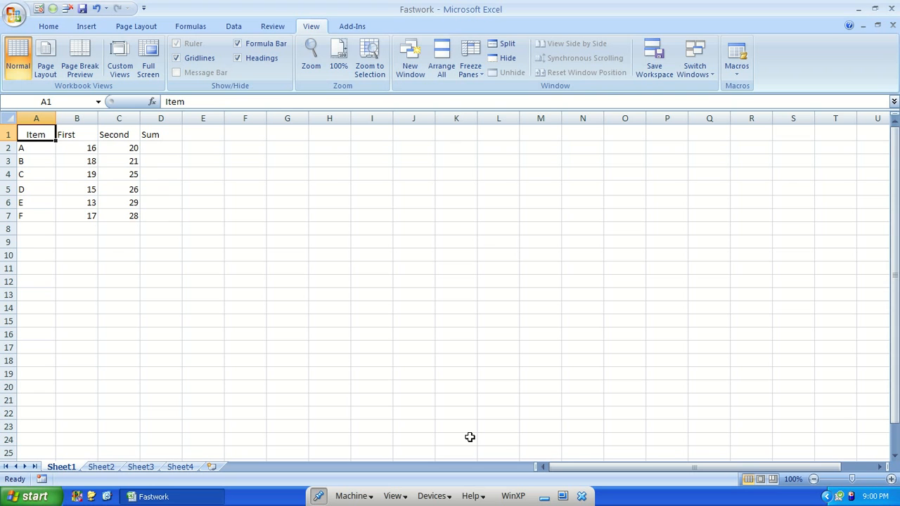
pyautogui.click(737, 73)
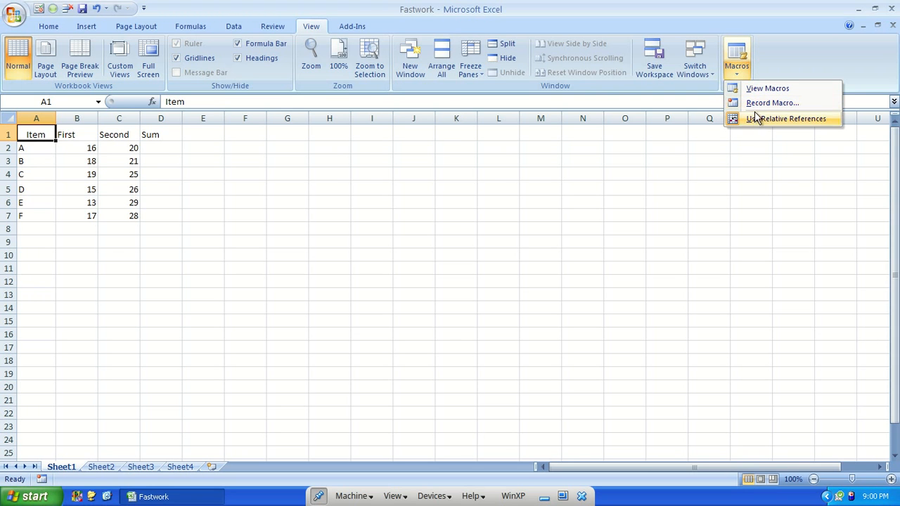
pyautogui.click(755, 121)
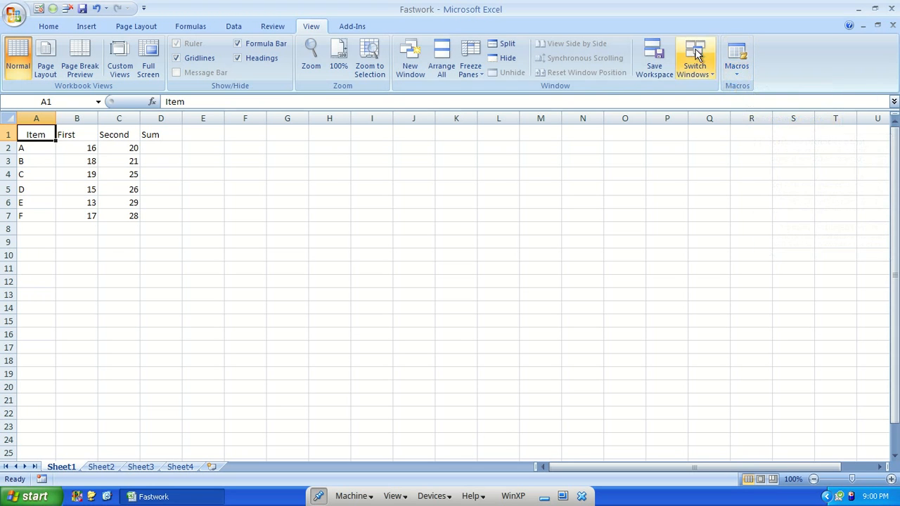
pyautogui.click(736, 74)
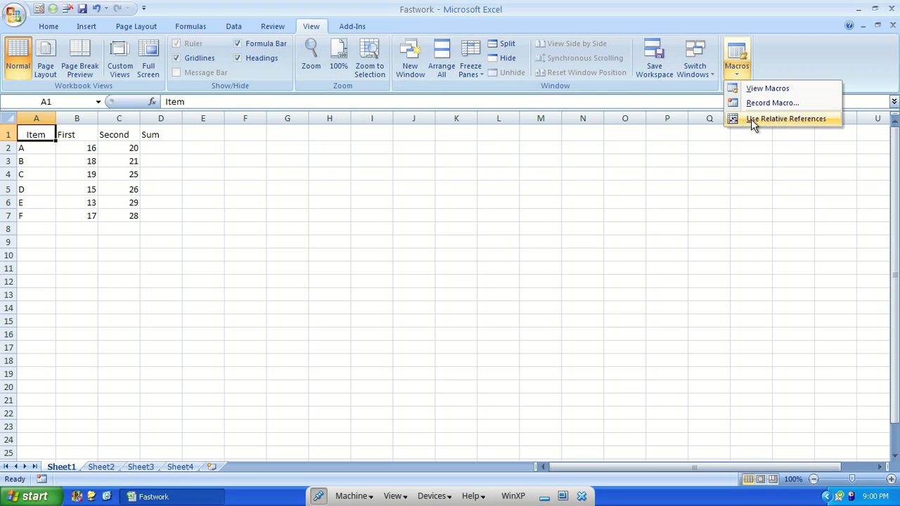
pyautogui.click(753, 118)
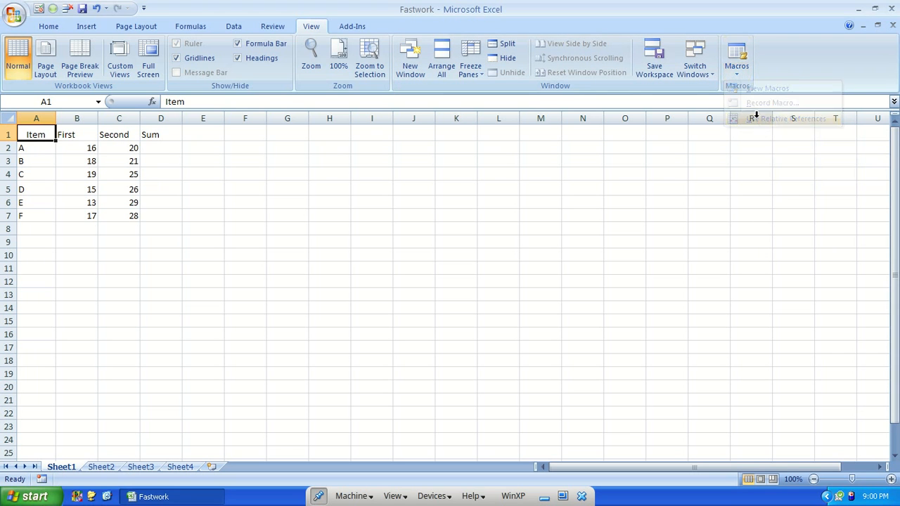
pyautogui.click(739, 77)
pyautogui.click(754, 122)
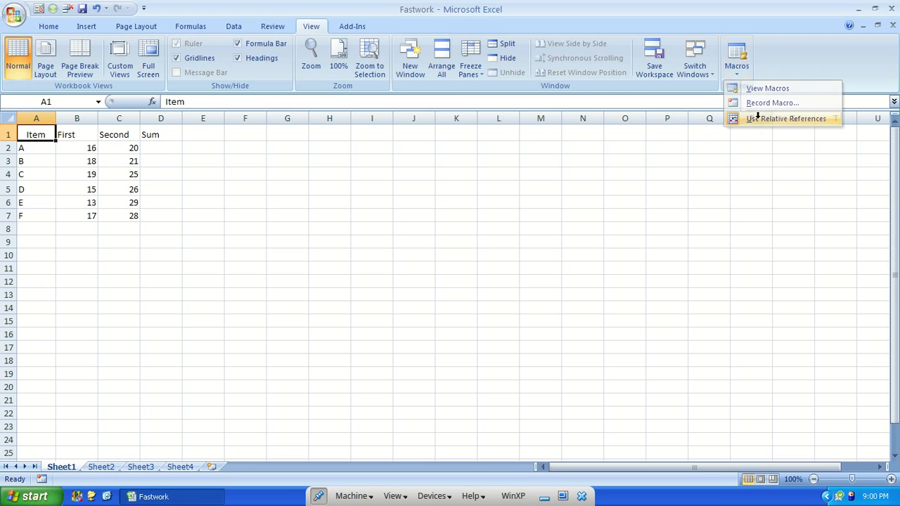
# Start recording a macro named test2, stored in This Workbook, with H as its shortcut letter
pyautogui.click(731, 74)
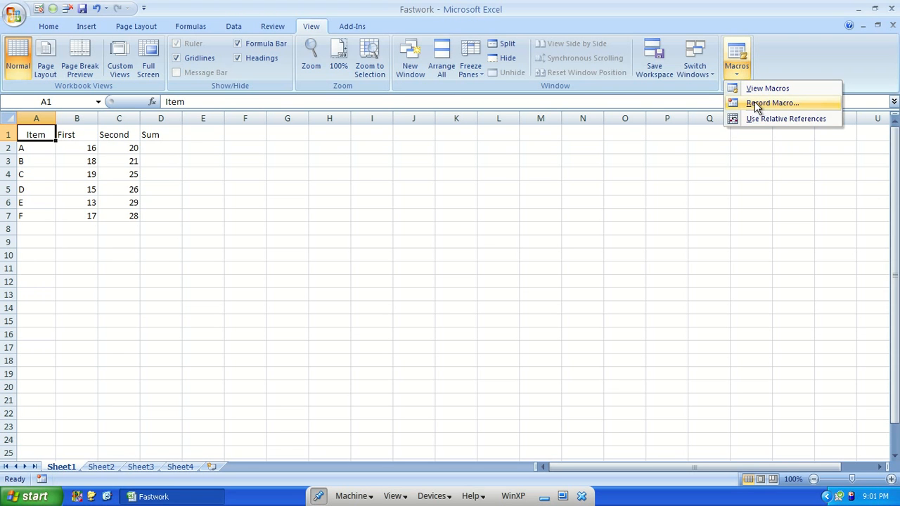
pyautogui.click(756, 103)
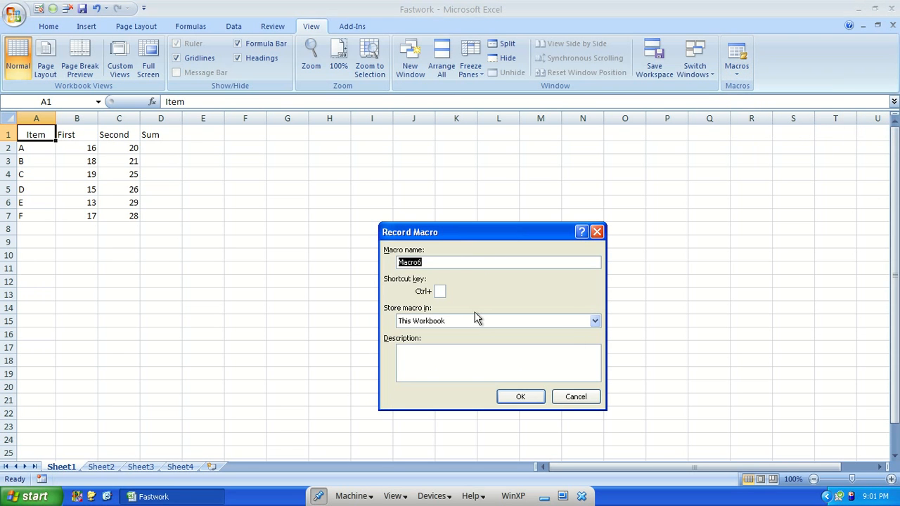
pyautogui.write('test2')
pyautogui.click(439, 291)
pyautogui.write('H')
pyautogui.click(520, 396)
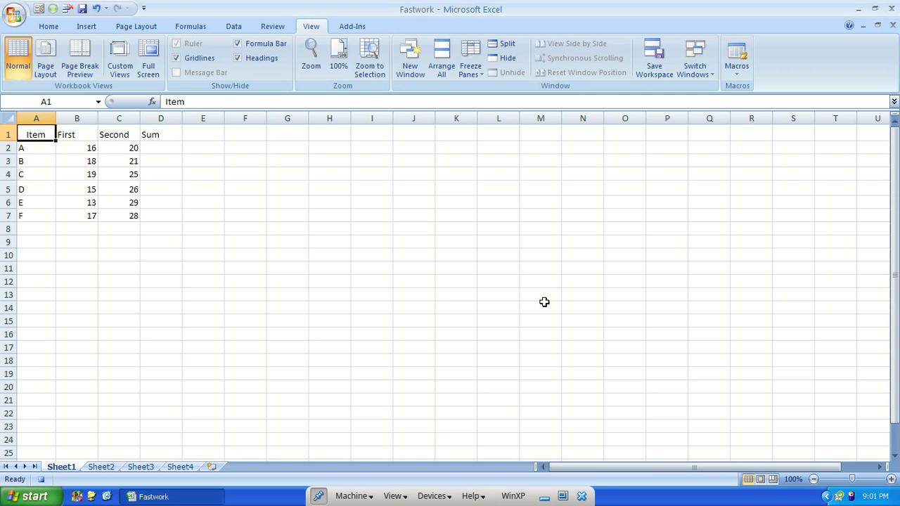
# Enter a SUM formula in cell D2 of Sheet1 that adds B2:C2
pyautogui.press('Right')
pyautogui.press('Right')
pyautogui.press('Right')
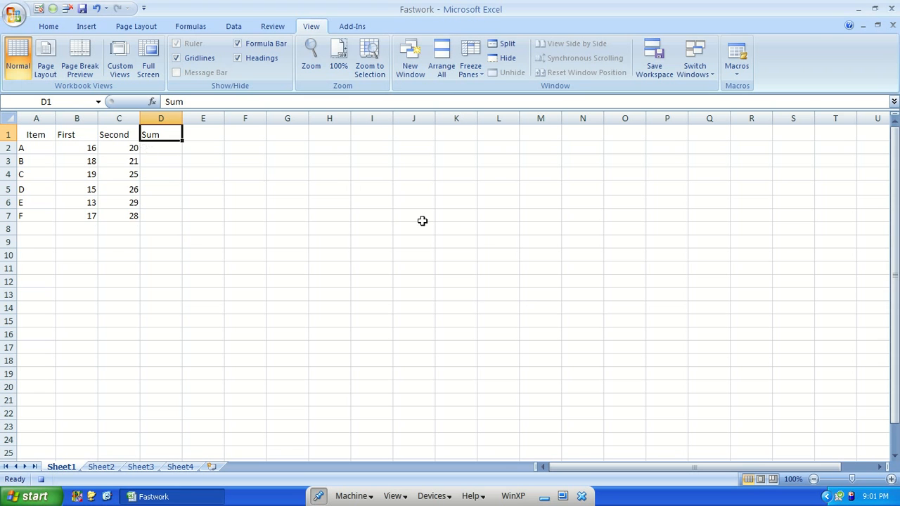
pyautogui.press('Down')
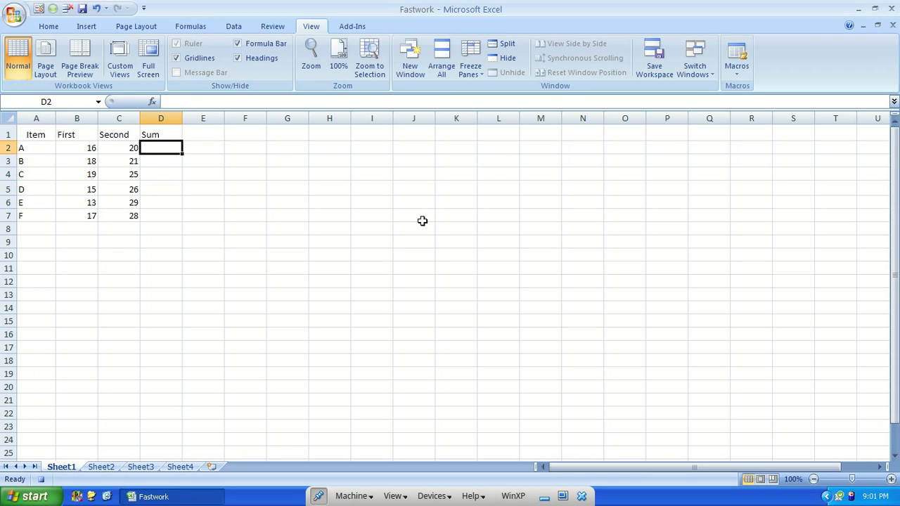
pyautogui.write('=sum(')
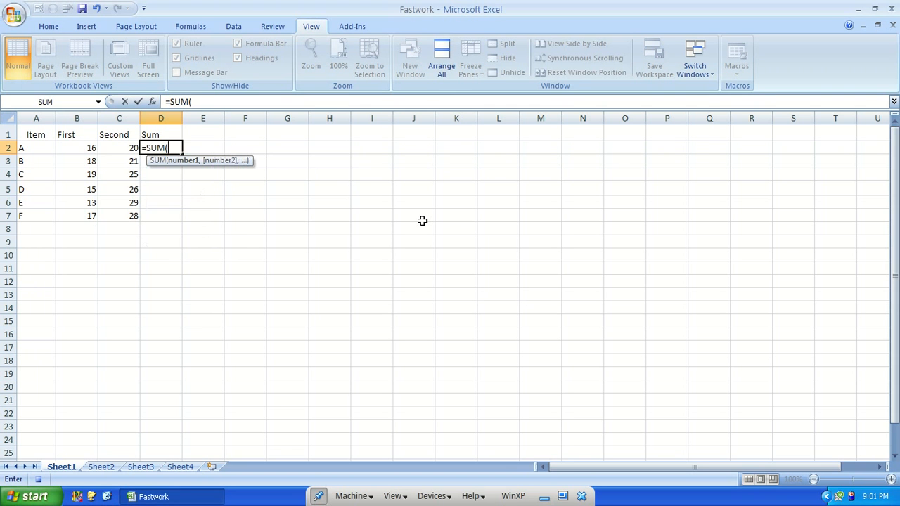
pyautogui.press('Left')
pyautogui.press('Left')
pyautogui.hotkey('shift', 'Right')
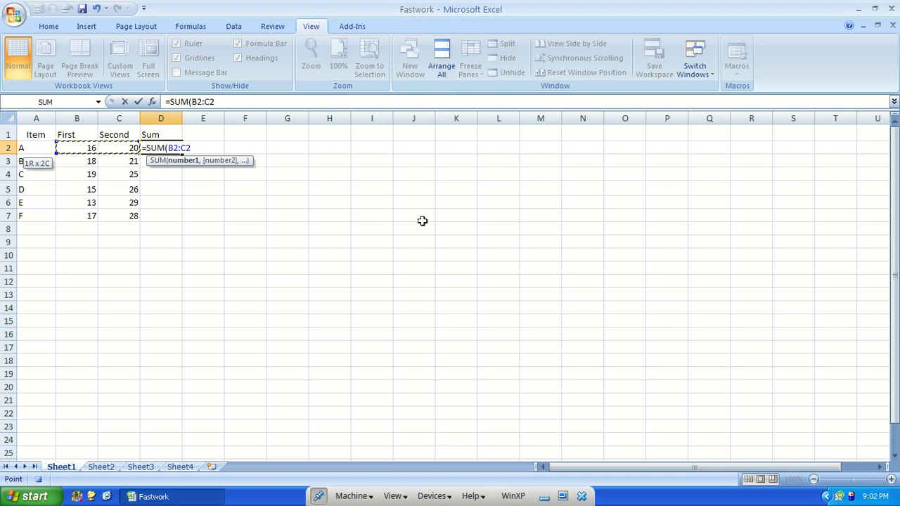
pyautogui.press('Return')
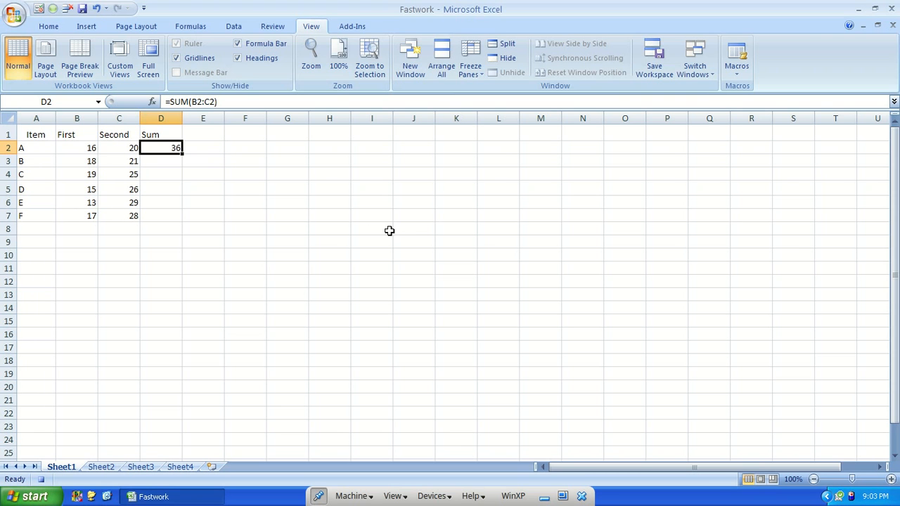
# Select cell C2 and turn on relative references for the rest of the macro recording
pyautogui.press('Left')
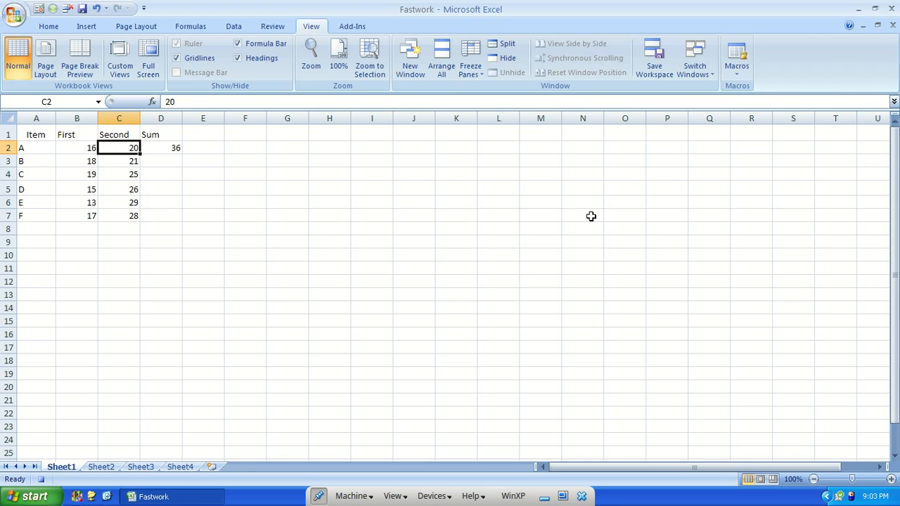
pyautogui.click(740, 68)
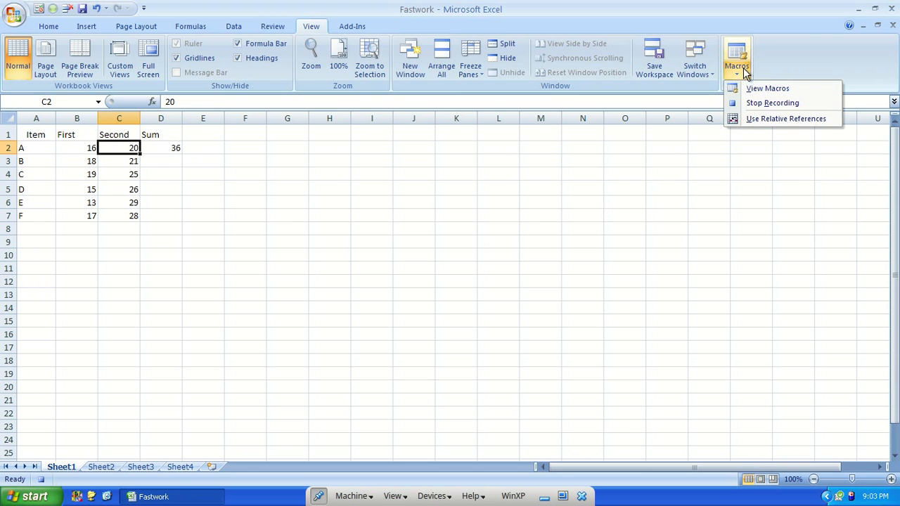
pyautogui.click(766, 120)
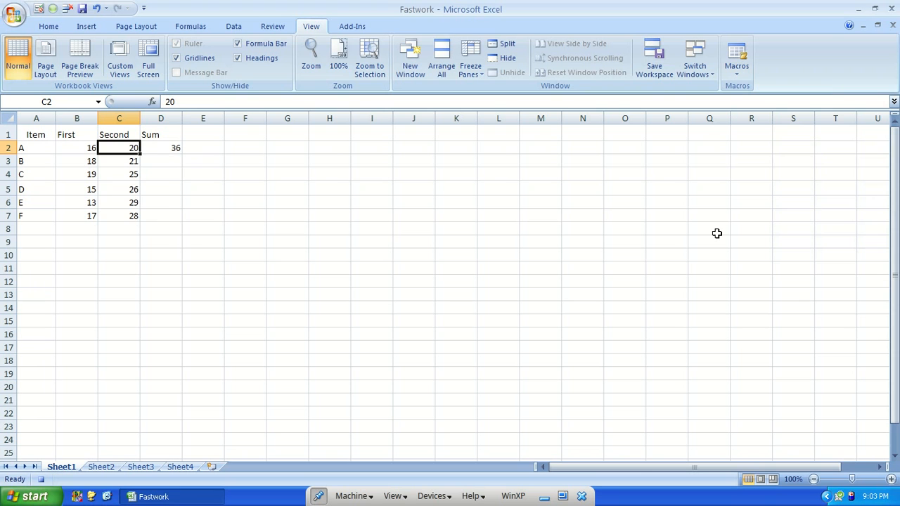
# Fill the D2 formula down to the last data row, across D2:D7 on Sheet1
pyautogui.hotkey('ctrl', 'Down')
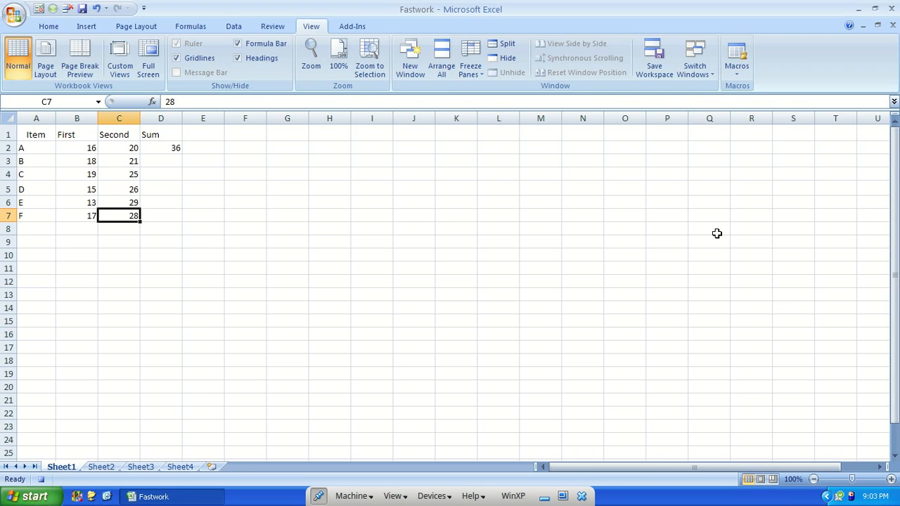
pyautogui.press('Right')
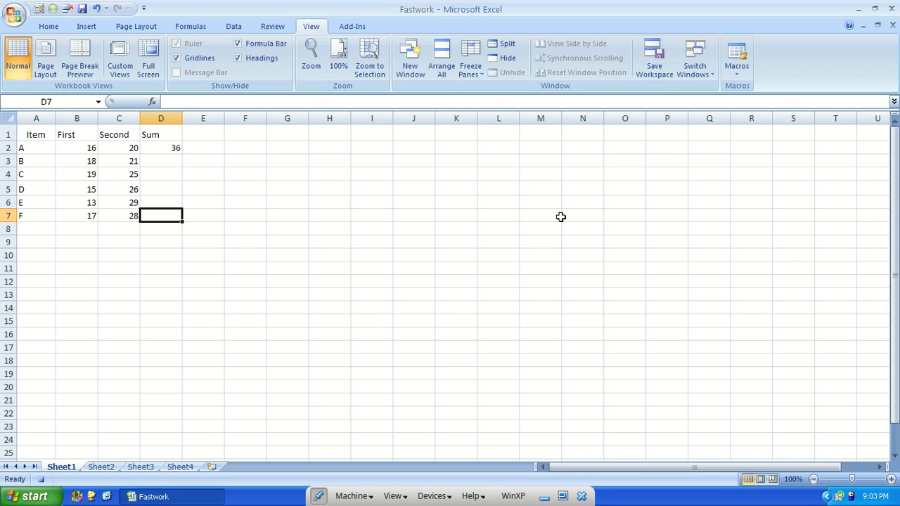
pyautogui.hotkey('ctrl', 'shift', 'Up')
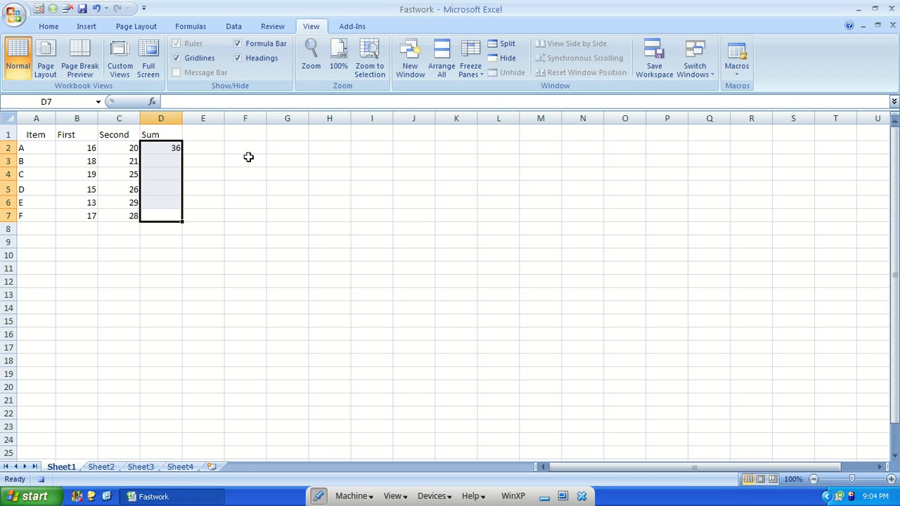
pyautogui.hotkey('ctrl', 'd')
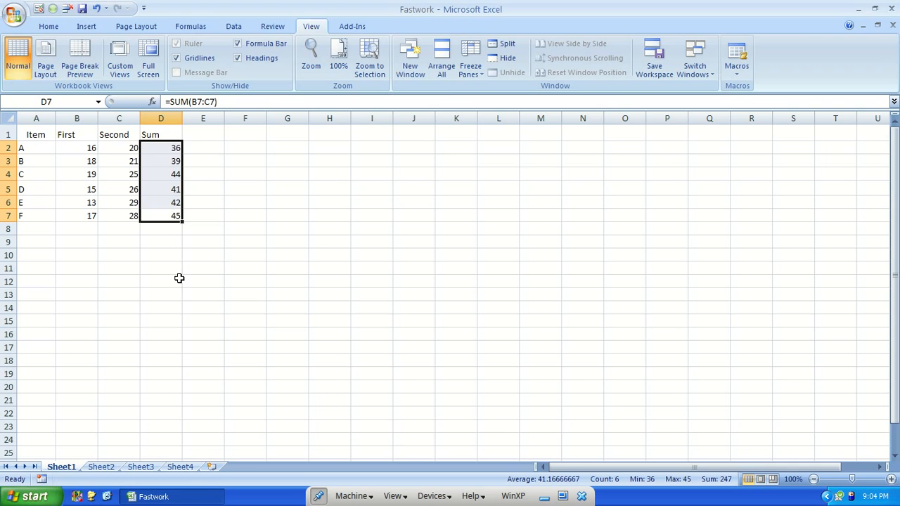
# Run the recorded macro on Sheet2 from cell A1 to fill its Sum column
pyautogui.hotkey('ctrl', 'pagedown')
pyautogui.press('Tab')
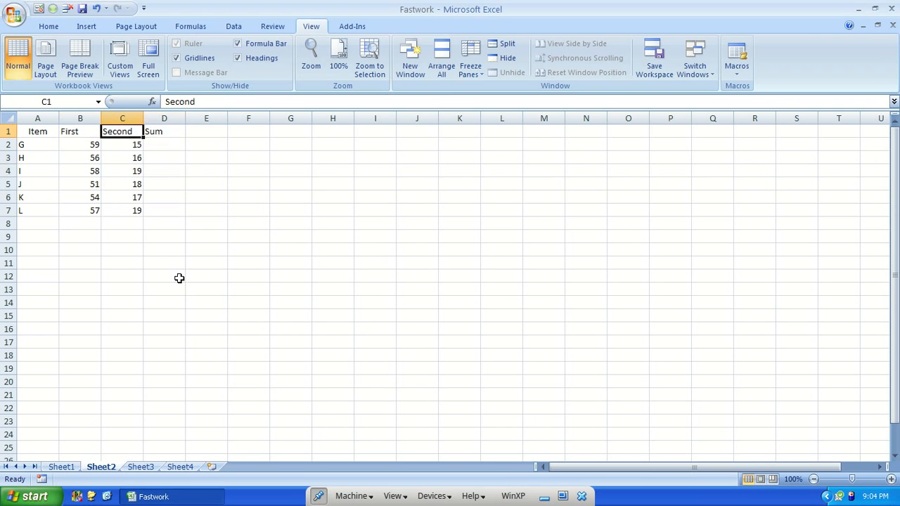
pyautogui.press('Home')
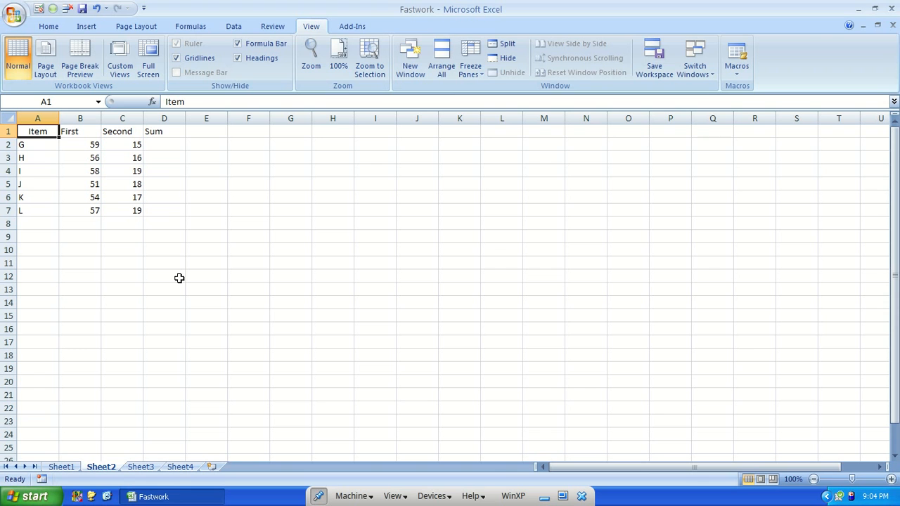
pyautogui.hotkey('ctrl', 'shift', 's')
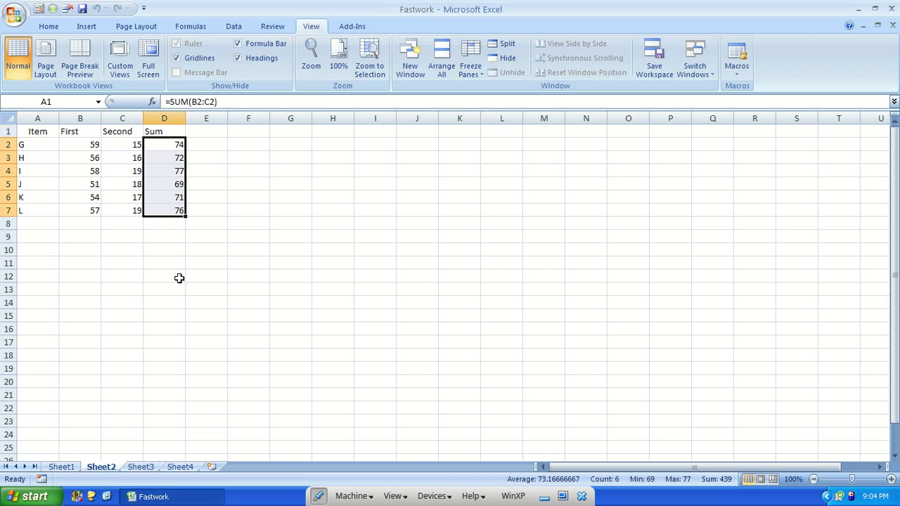
# Run the recorded macro on Sheet3 from cell A1 to fill its Sum column
pyautogui.hotkey('ctrl', 'pagedown')
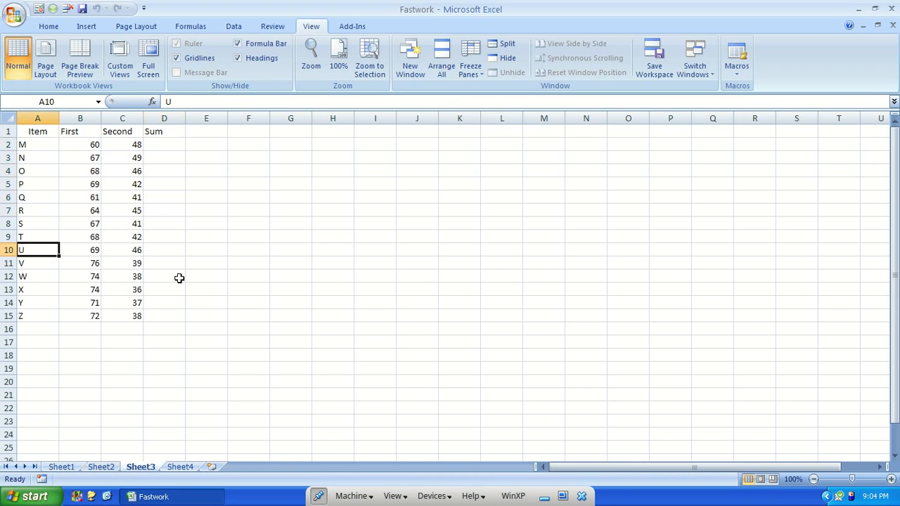
pyautogui.hotkey('ctrl', 'Home')
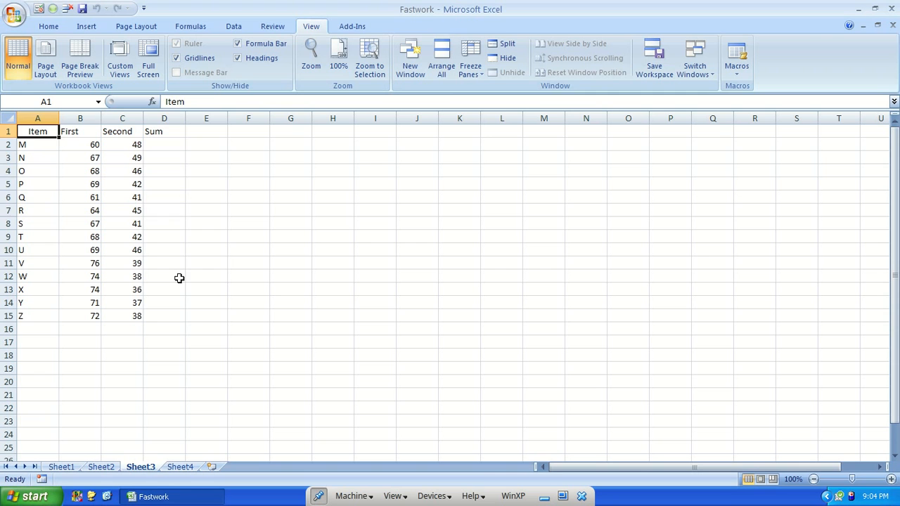
pyautogui.hotkey('ctrl', 'shift', 's')
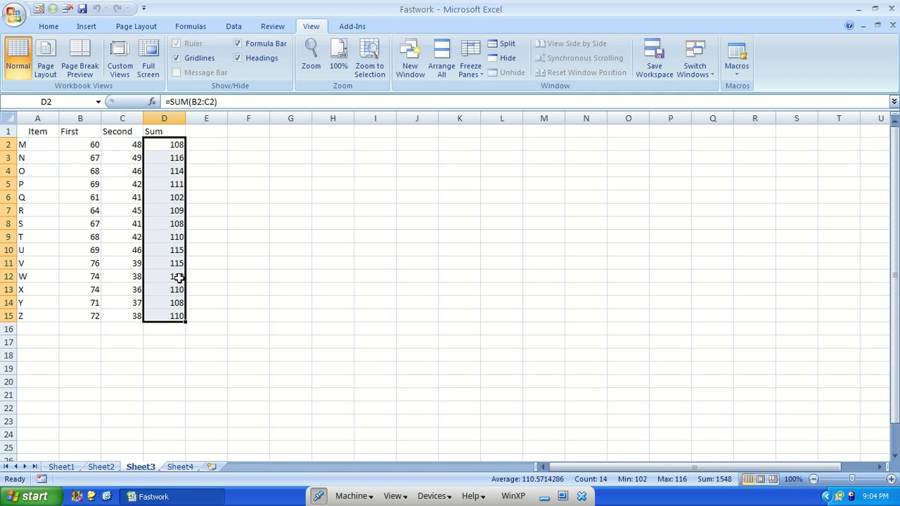
# Clear the sums in D2:D15 on Sheet3, and undo that deletion
pyautogui.press('Delete')
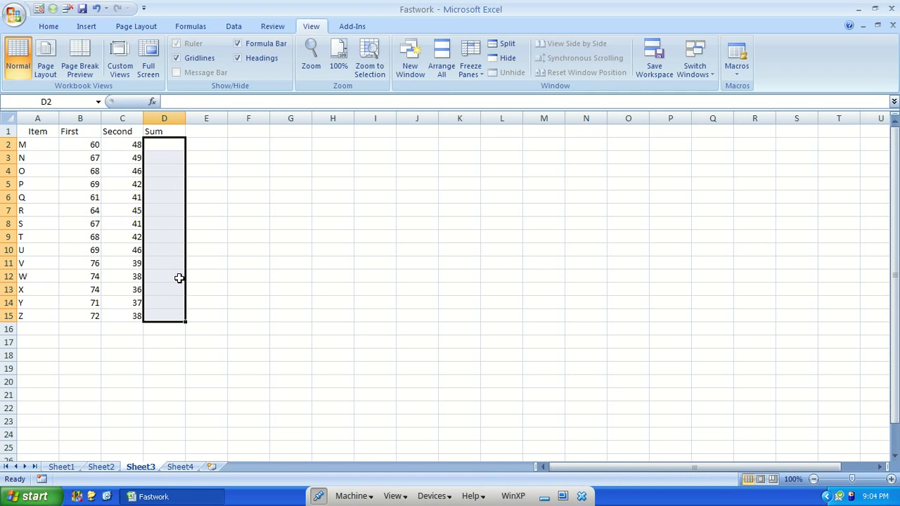
pyautogui.click(408, 312)
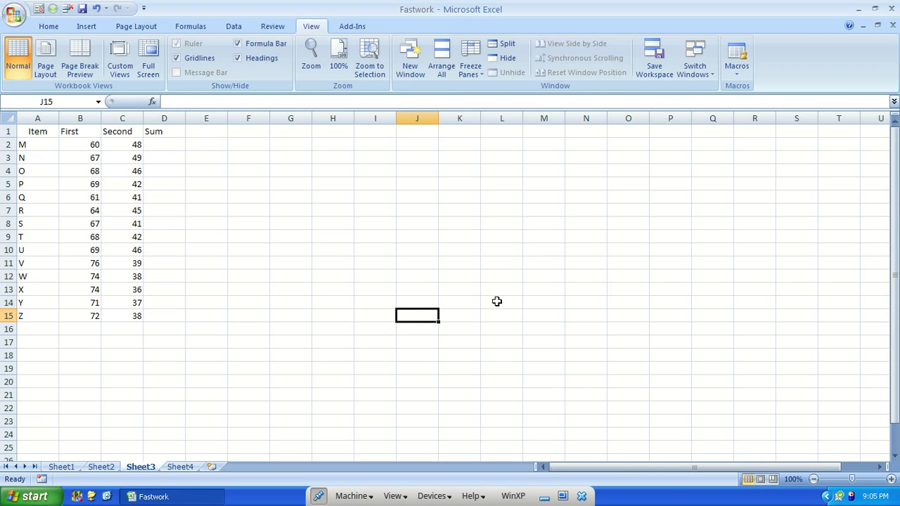
pyautogui.hotkey('ctrl', 'z')
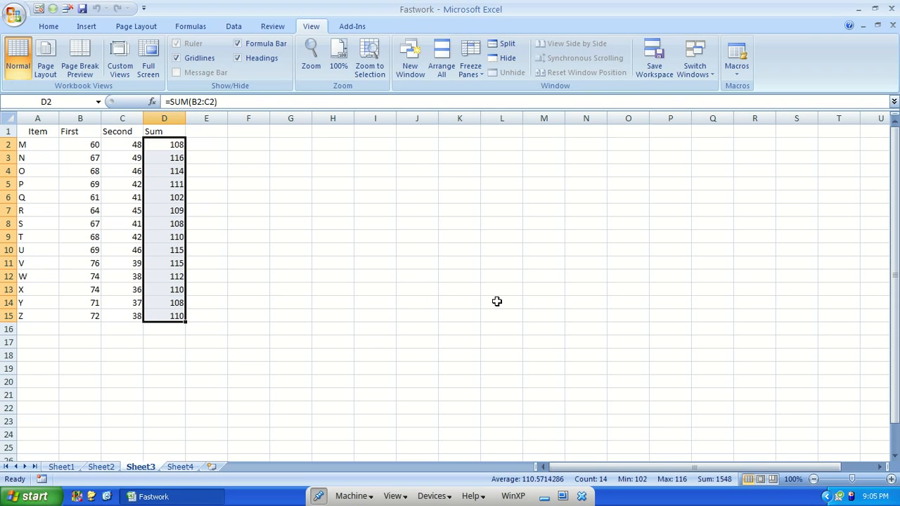
# Try running the macro on Sheet4, which has a Third column, with cell J13 selected, and return to Sheet3
pyautogui.hotkey('ctrl', 'pagedown')
pyautogui.click(411, 289)
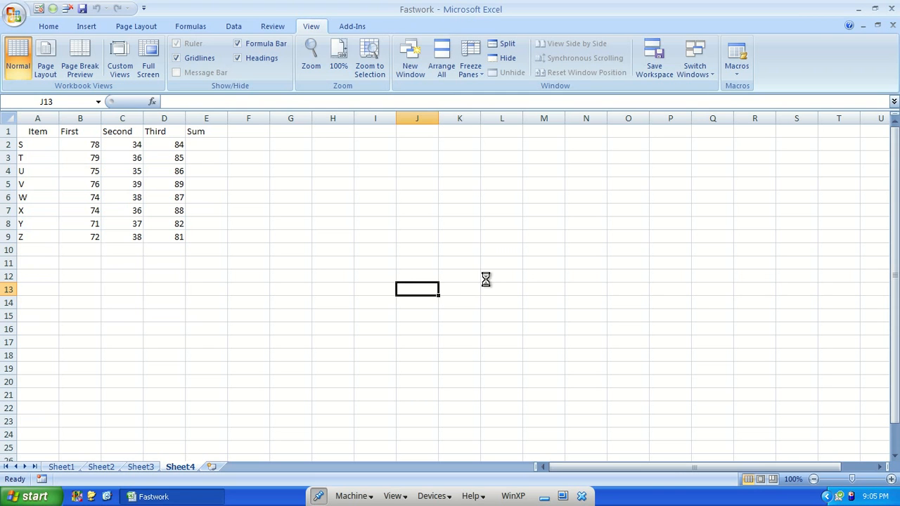
pyautogui.hotkey('ctrl', 'q')
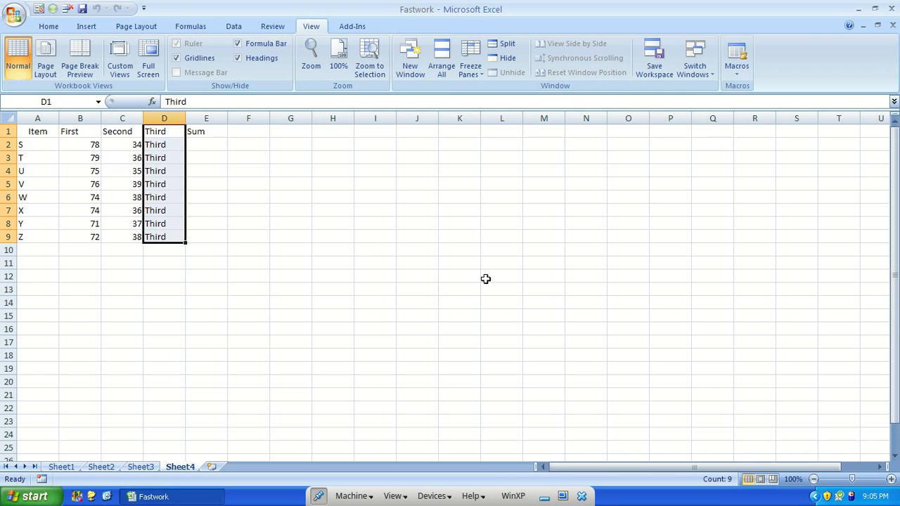
pyautogui.hotkey('ctrl', 'pageup')
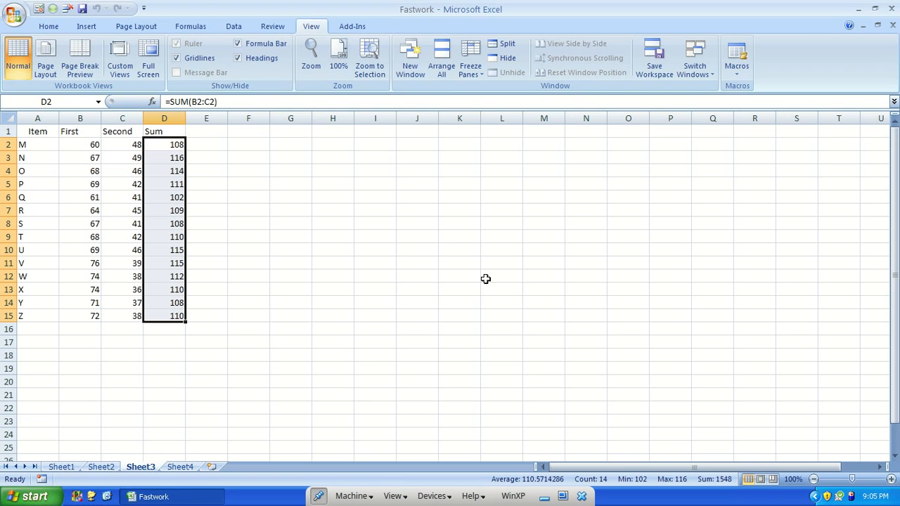